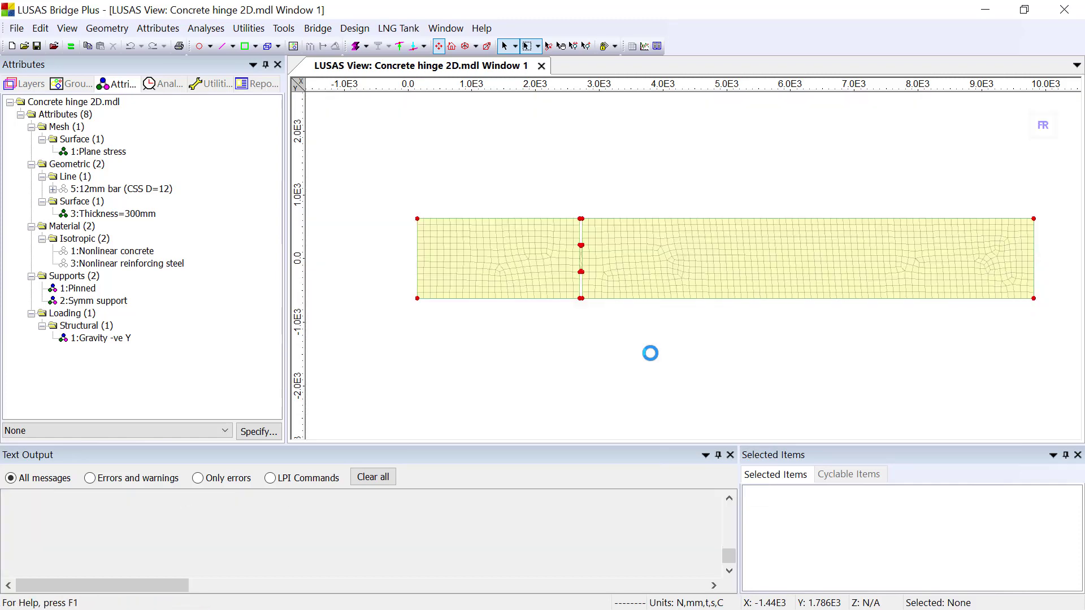
# Create a line mesh attribute with linear Parasitic bar elements and name it Reinforcement mesh
pyautogui.click(165, 28)
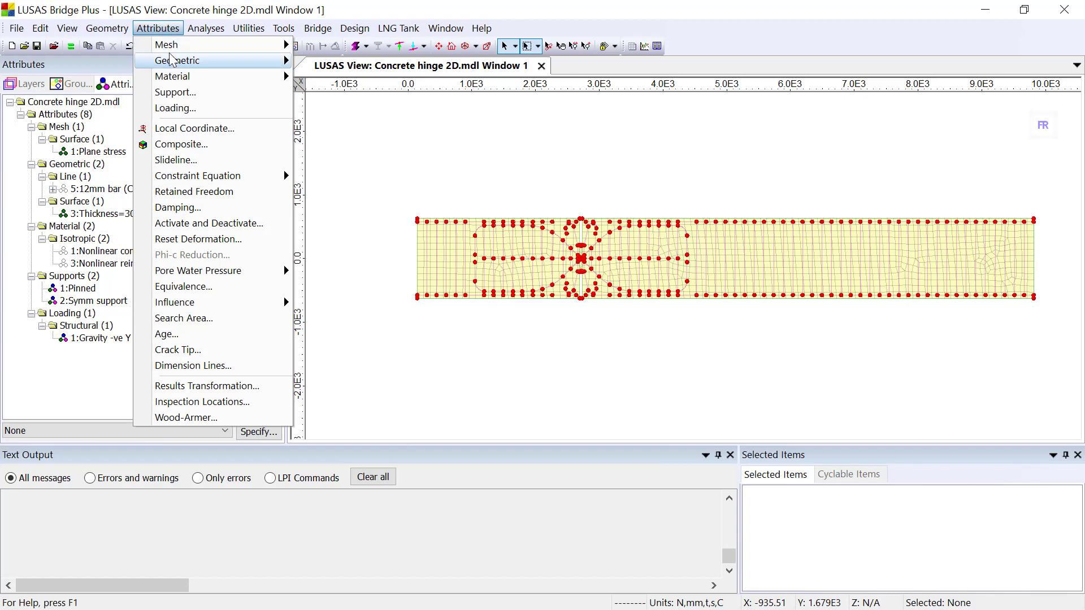
pyautogui.moveTo(168, 48)
pyautogui.click(339, 61)
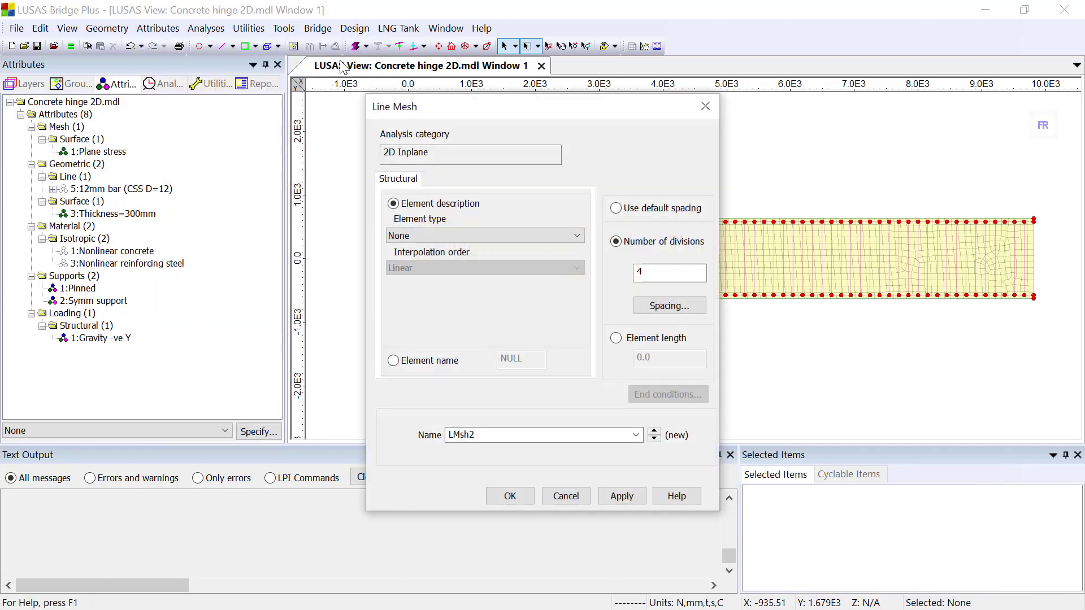
pyautogui.click(438, 236)
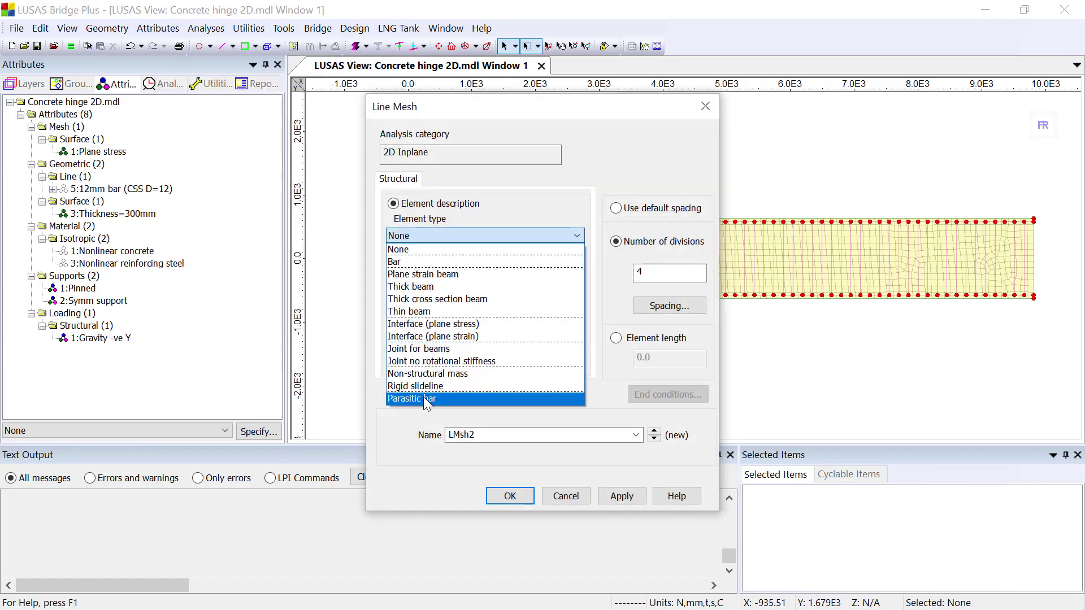
pyautogui.click(423, 398)
pyautogui.doubleClick(518, 436)
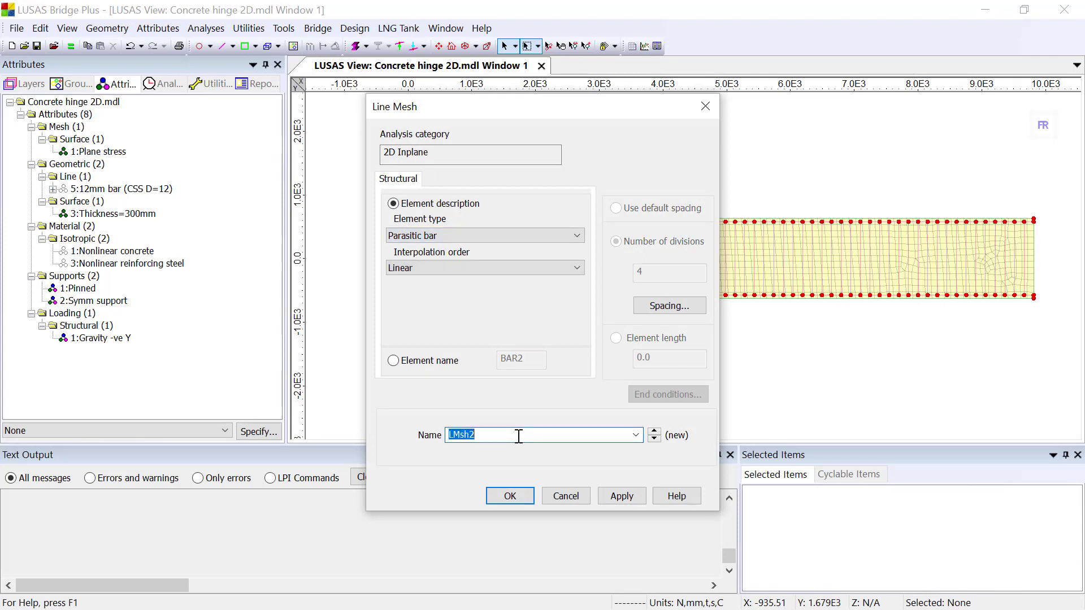
pyautogui.write('Reinforcement mesh')
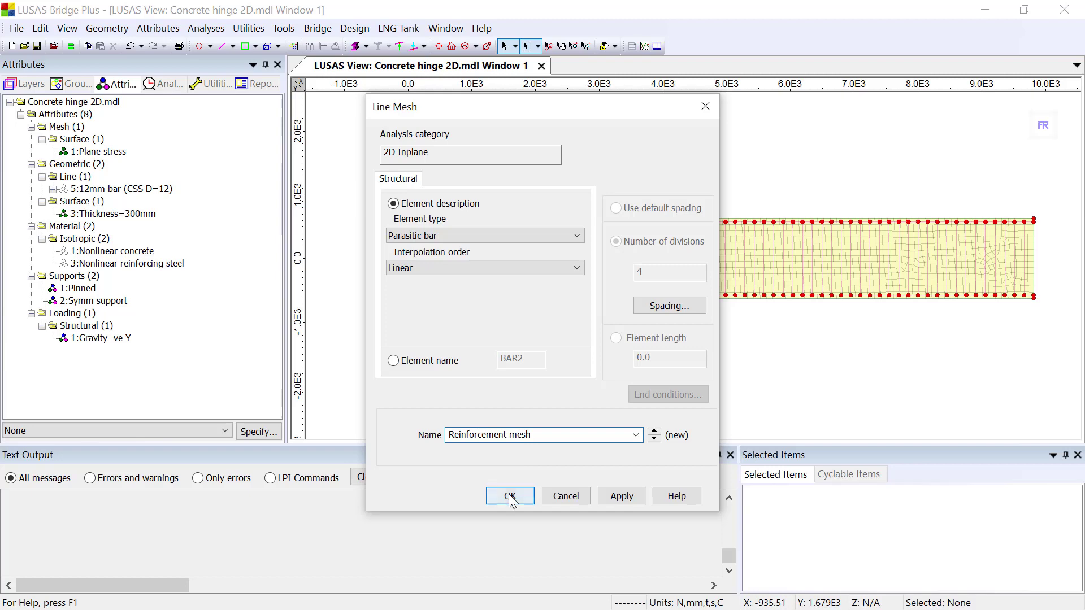
pyautogui.click(510, 496)
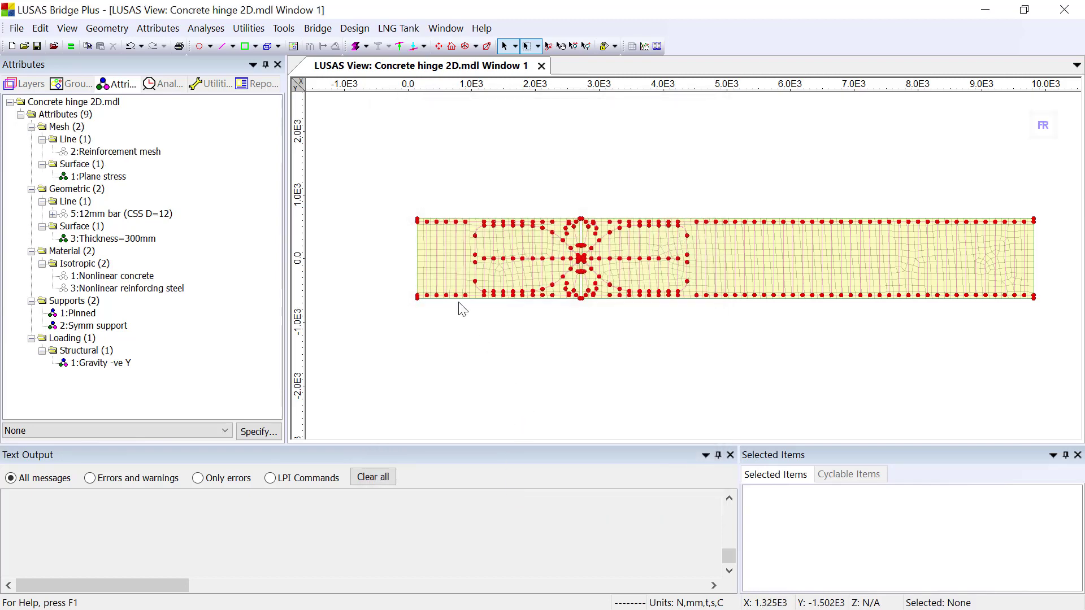
# Select the whole model without the members of the Concrete group and assign the Reinforcement mesh to the remaining lines
pyautogui.moveTo(385, 169); pyautogui.dragTo(1057, 351)
pyautogui.click(83, 93)
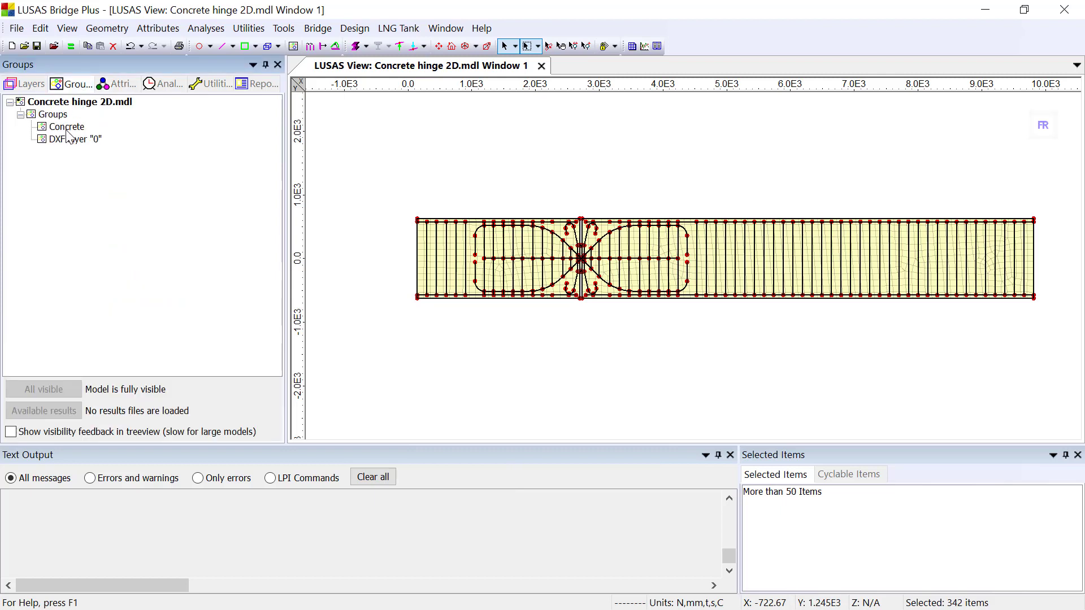
pyautogui.rightClick(68, 128)
pyautogui.click(141, 328)
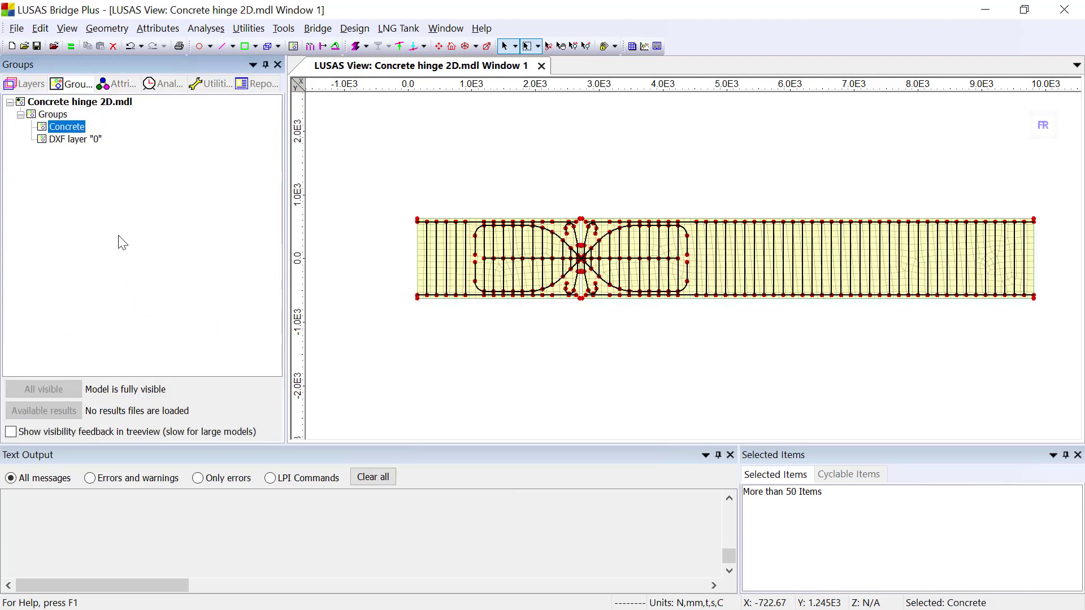
pyautogui.click(117, 84)
pyautogui.moveTo(90, 151); pyautogui.dragTo(658, 154)
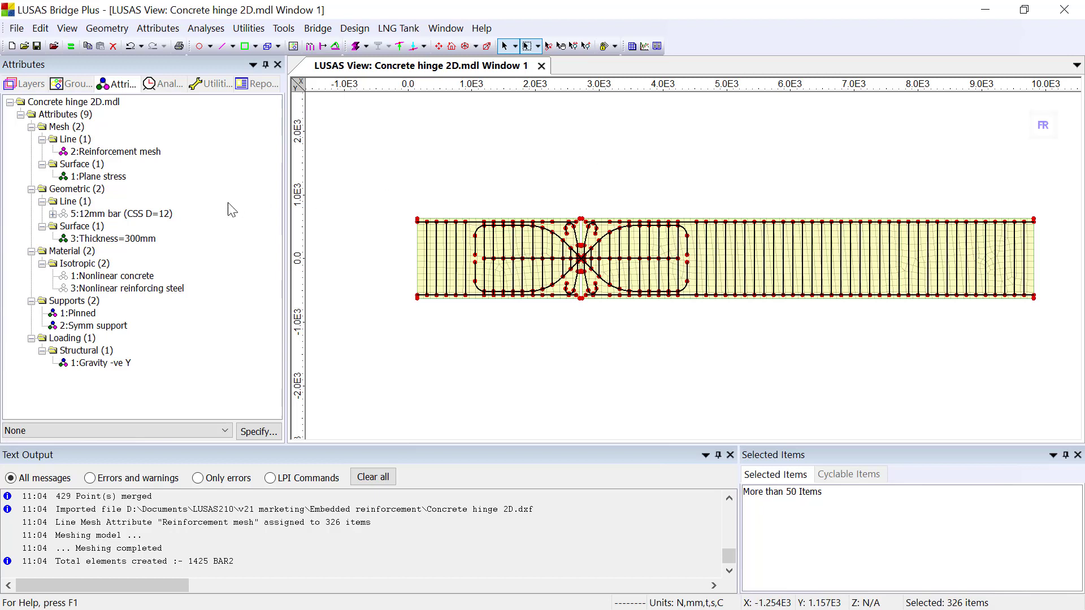
# Assign the 12mm bar geometric attribute and the Nonlinear reinforcing steel material to the selected reinforcement lines
pyautogui.moveTo(148, 218); pyautogui.dragTo(558, 180)
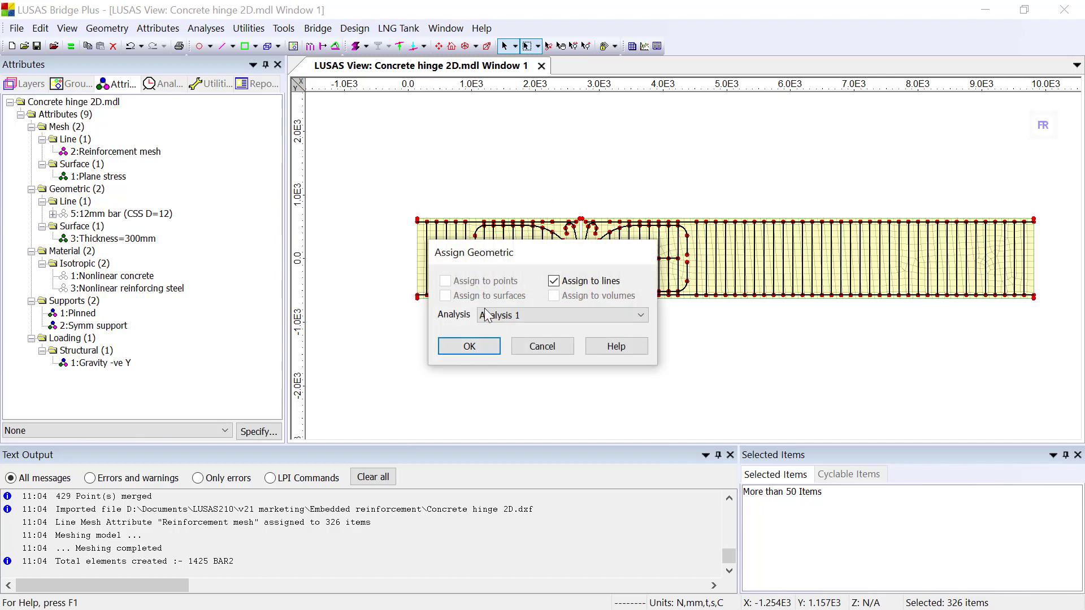
pyautogui.click(469, 347)
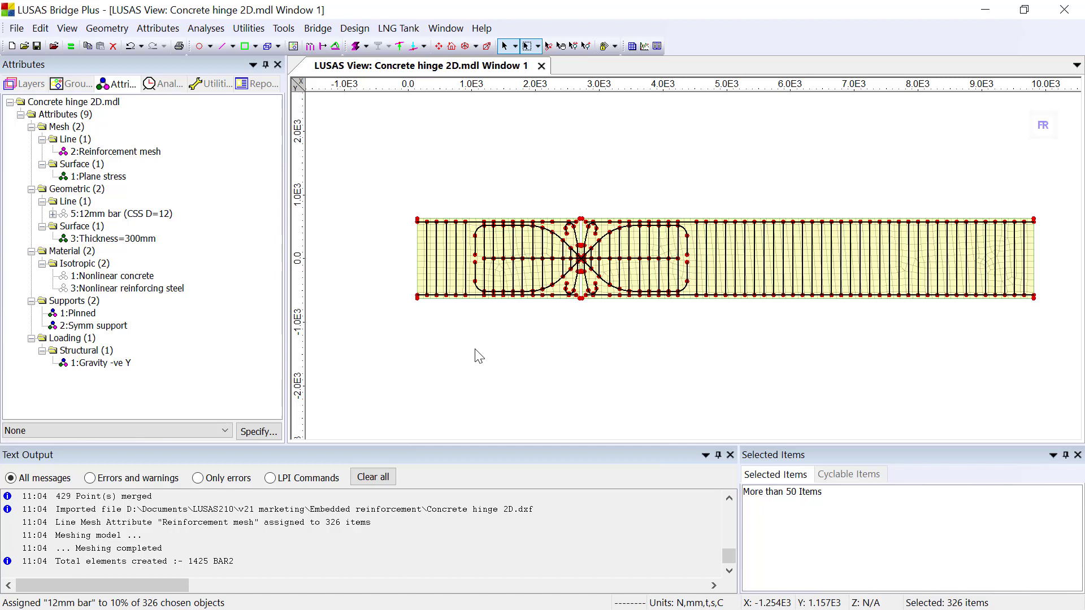
pyautogui.moveTo(134, 288); pyautogui.dragTo(685, 182)
pyautogui.click(500, 390)
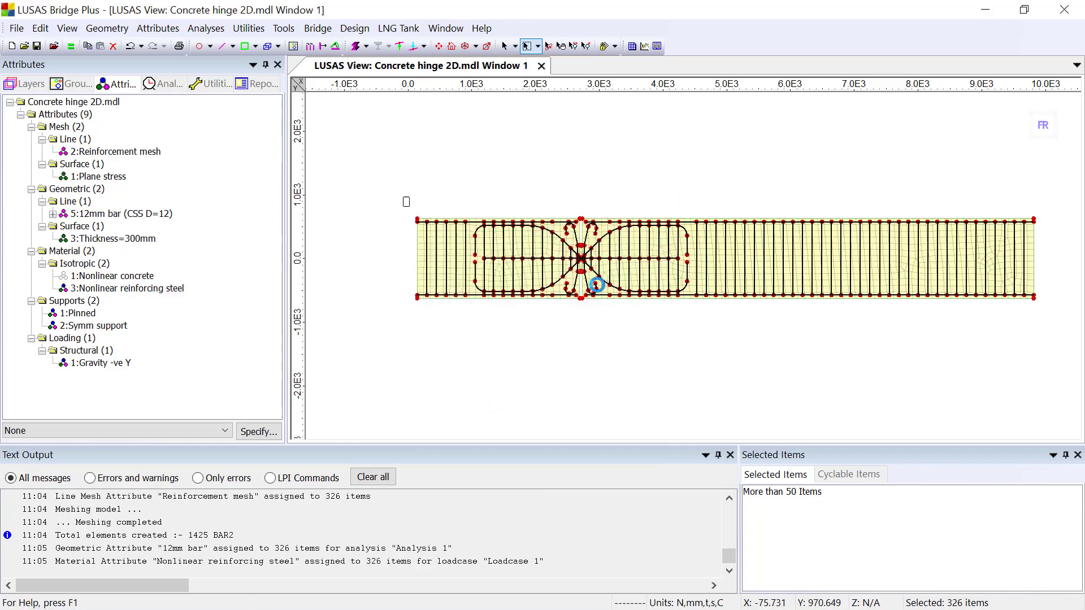
# Select the concrete surfaces and assign the Nonlinear concrete material to them for all loadcases of Analysis 1
pyautogui.moveTo(403, 198); pyautogui.dragTo(1063, 363)
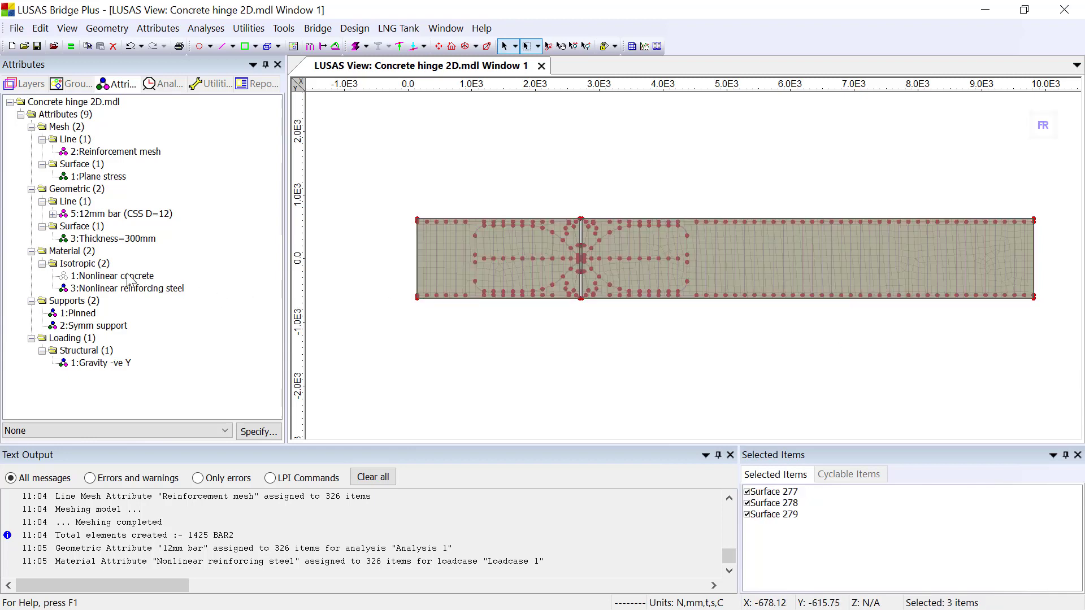
pyautogui.moveTo(85, 276); pyautogui.dragTo(531, 183)
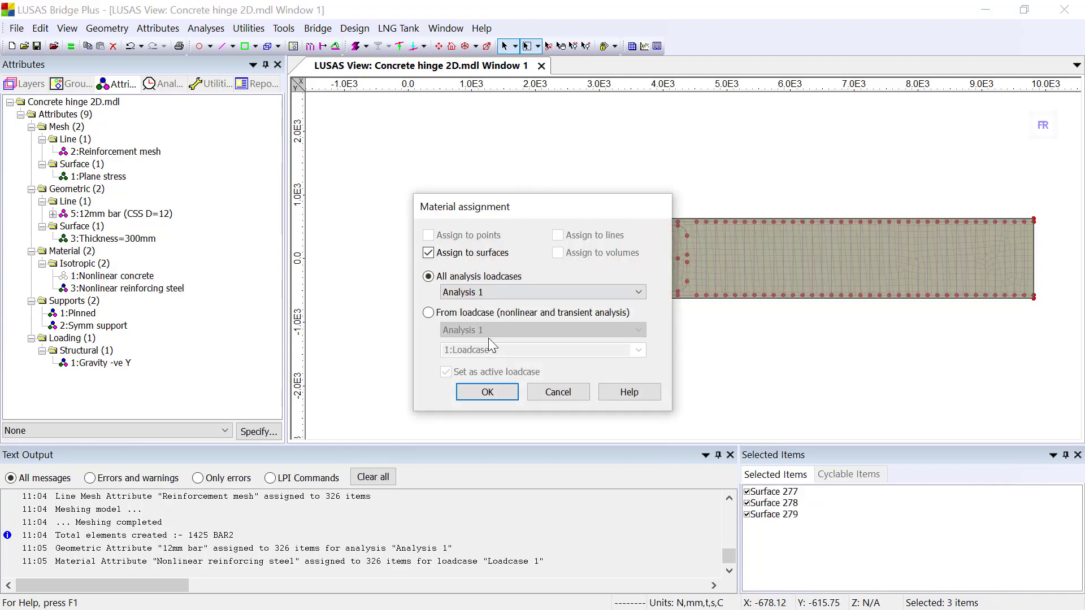
pyautogui.click(486, 391)
# Clear the selection and solve the analysis
pyautogui.click(390, 158)
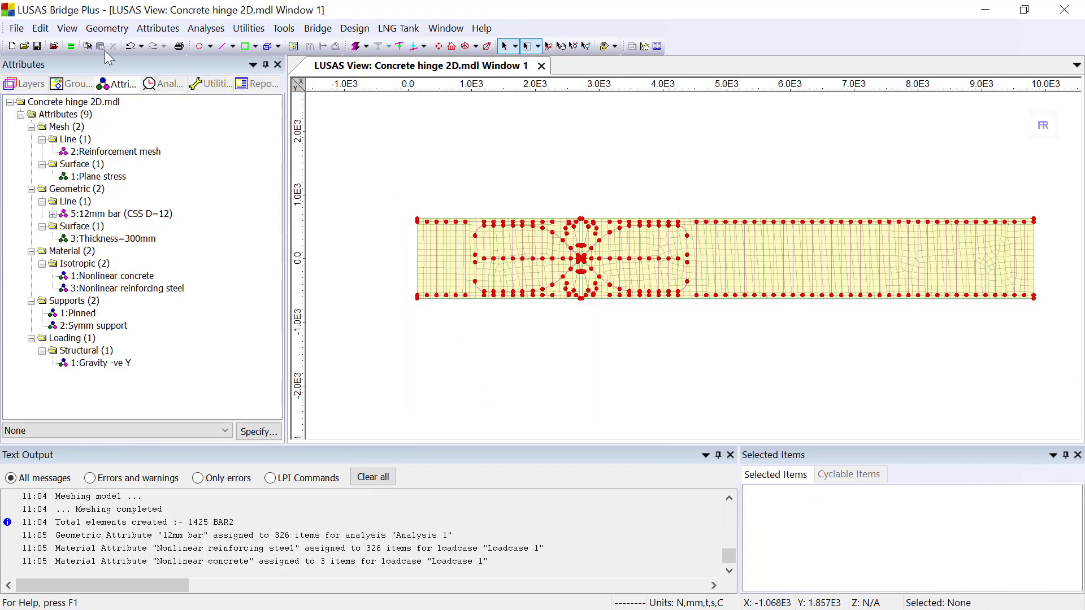
pyautogui.click(70, 45)
pyautogui.click(580, 430)
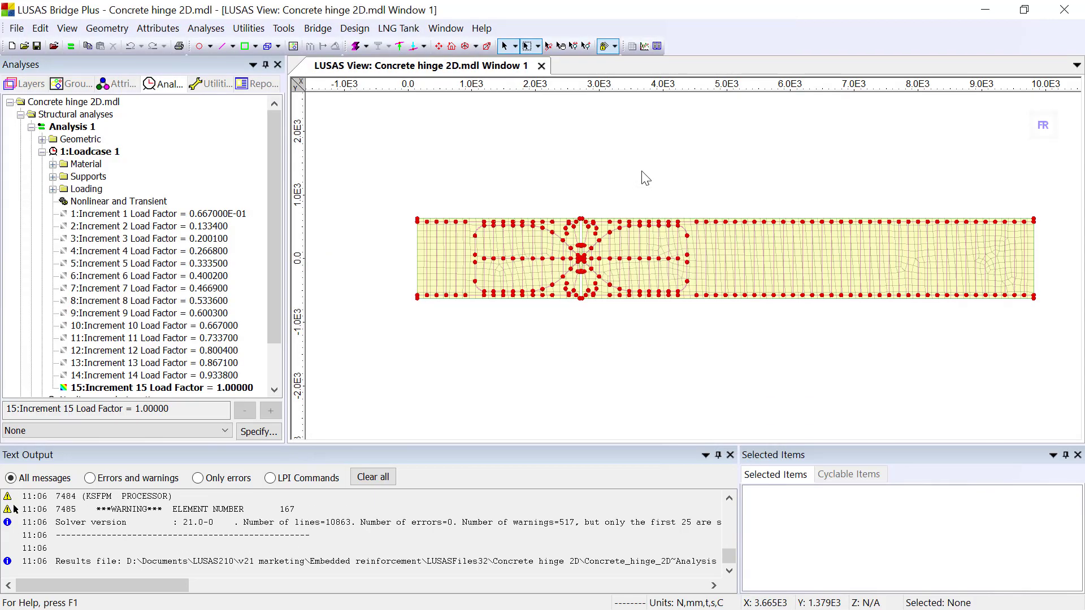
# Display contours of the Stress - Bar entity with component Sx(Fx) on the reinforcement
pyautogui.click(12, 87)
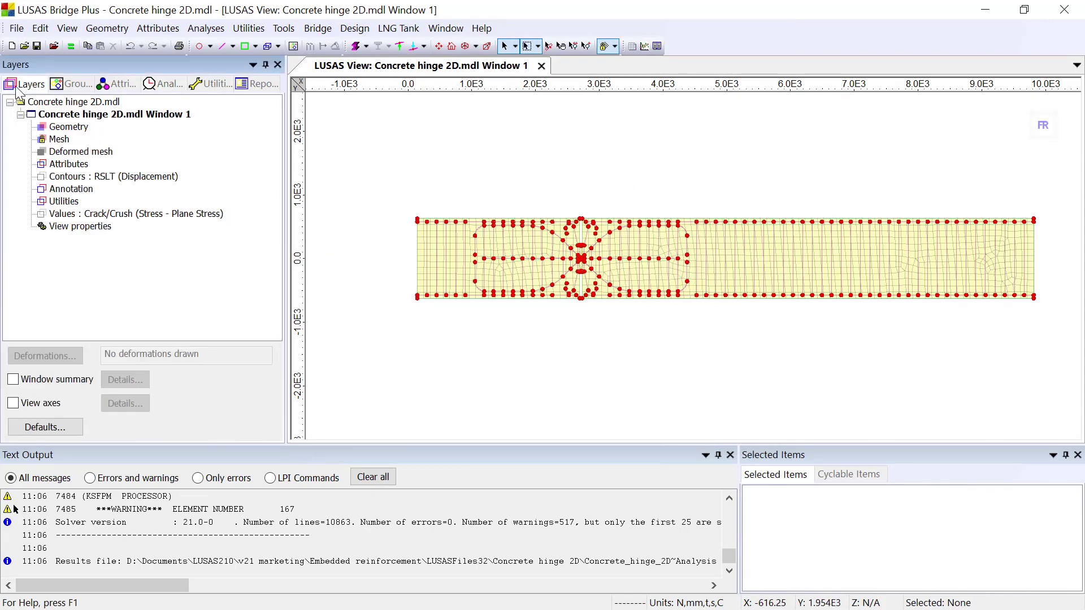
pyautogui.click(134, 179)
pyautogui.doubleClick(133, 180)
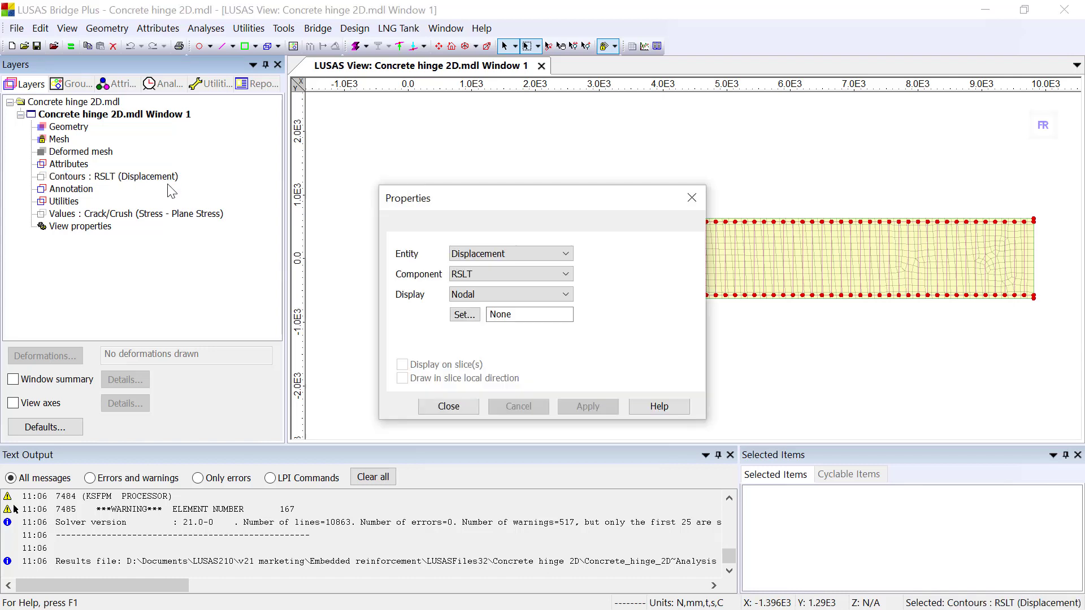
pyautogui.click(502, 254)
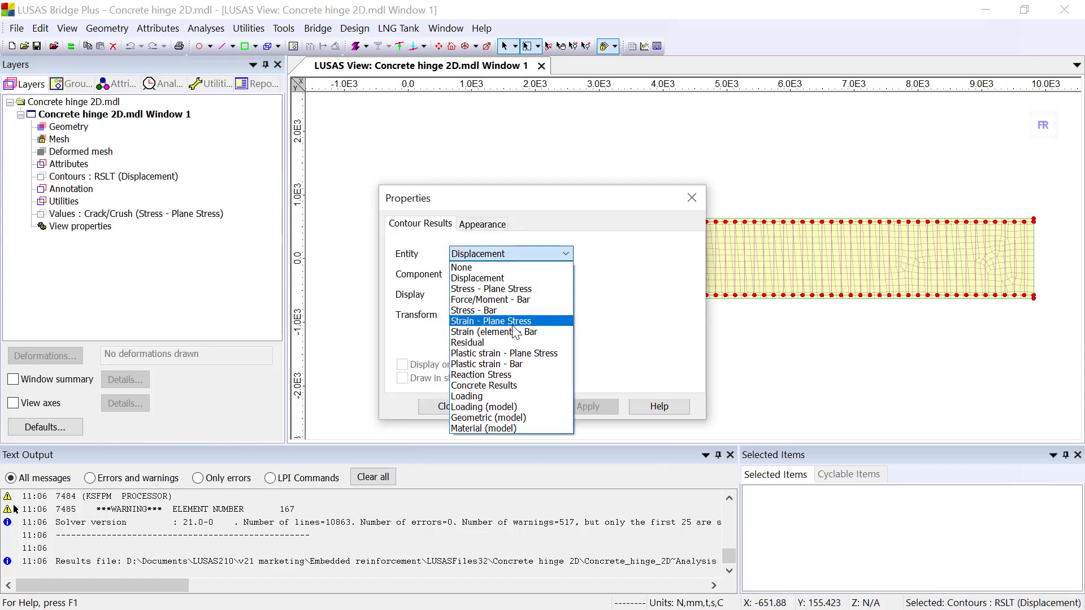
pyautogui.click(478, 310)
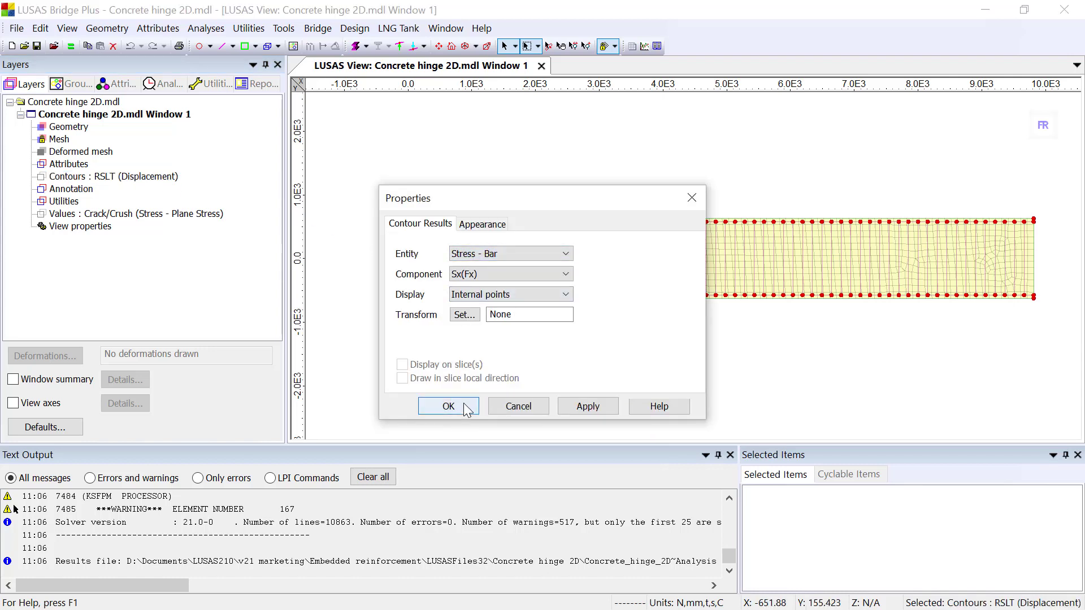
pyautogui.click(448, 406)
pyautogui.click(548, 350)
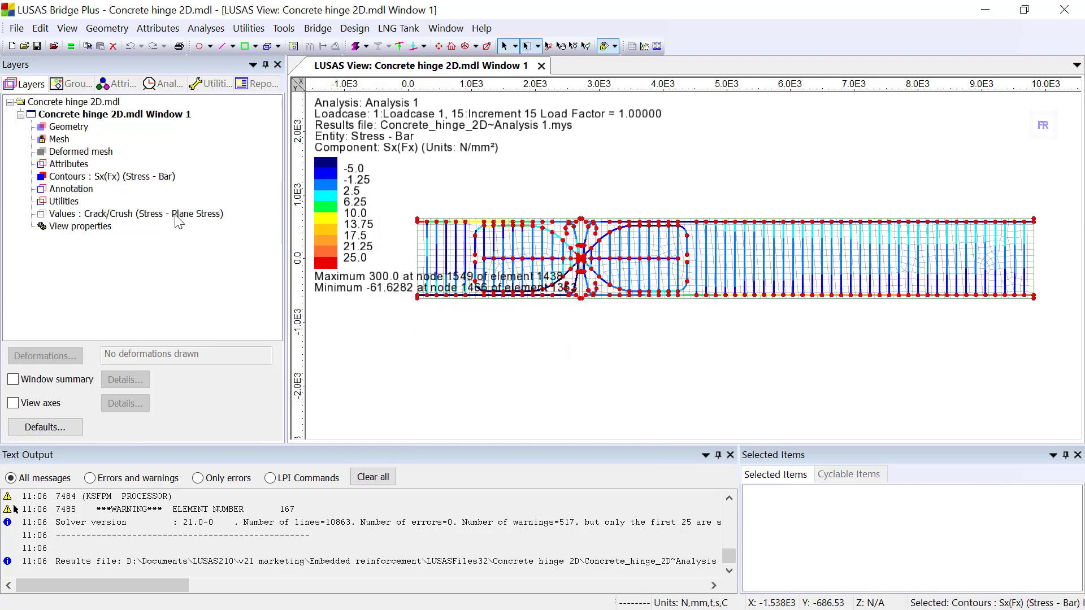
# Hide the geometry and undeformed mesh layers and show the deformed mesh
pyautogui.rightClick(79, 127)
pyautogui.click(101, 135)
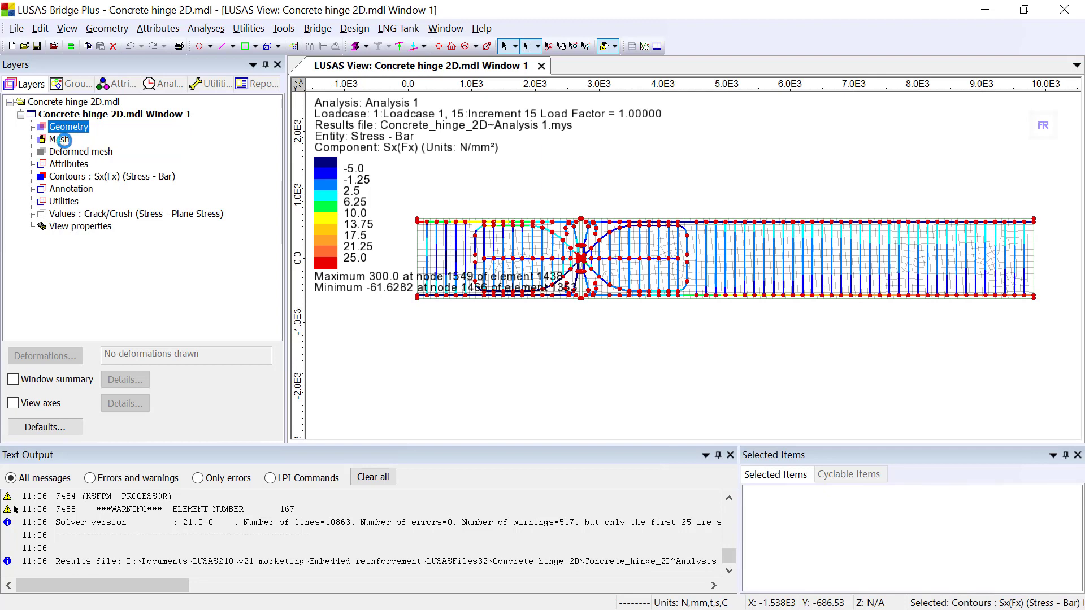
pyautogui.rightClick(67, 140)
pyautogui.click(87, 151)
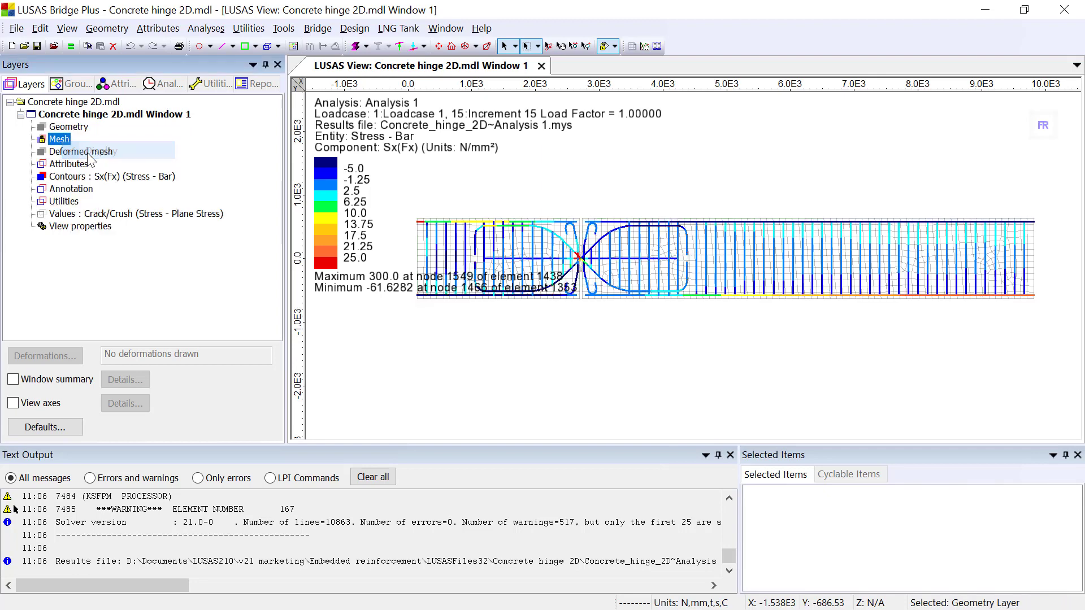
pyautogui.rightClick(85, 151)
pyautogui.click(106, 161)
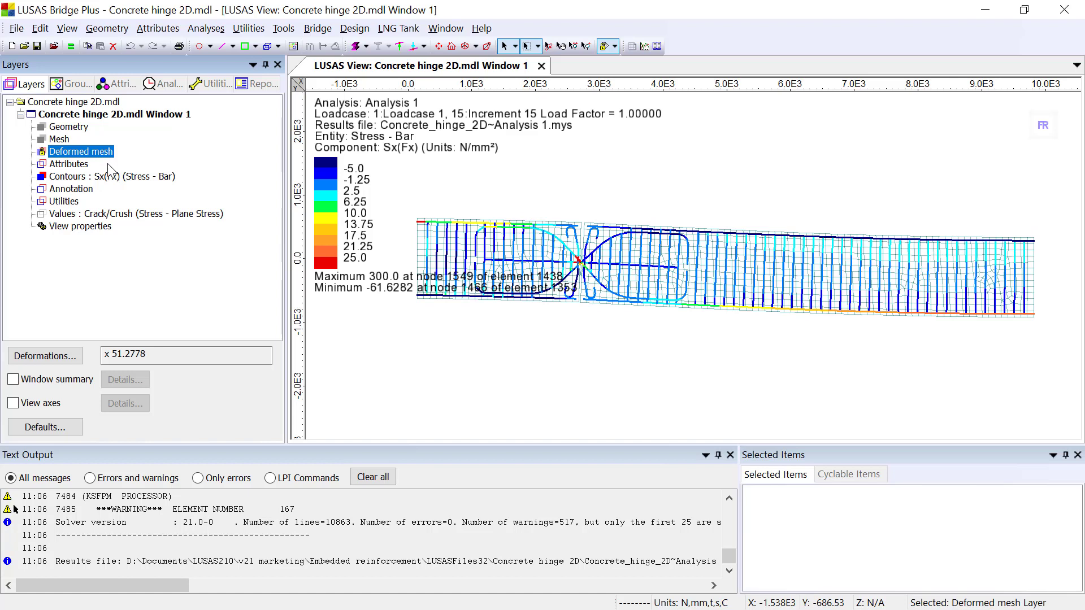
# Turn on the Crack/Crush values for Stress - Plane Stress and examine the cracking around the hinge throat
pyautogui.doubleClick(128, 215)
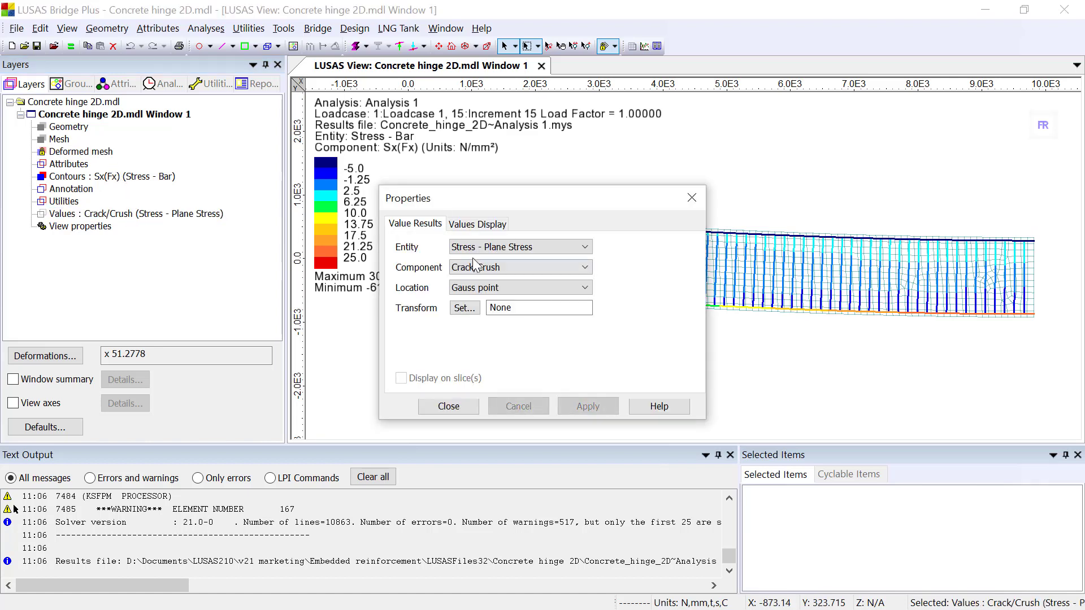
pyautogui.click(481, 268)
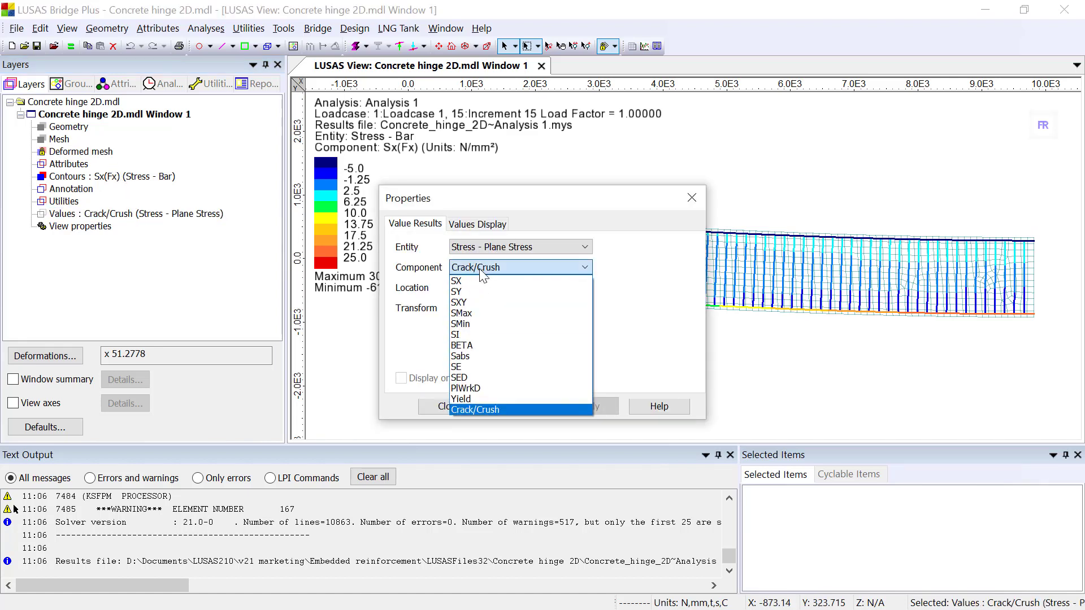
pyautogui.click(497, 407)
pyautogui.click(449, 406)
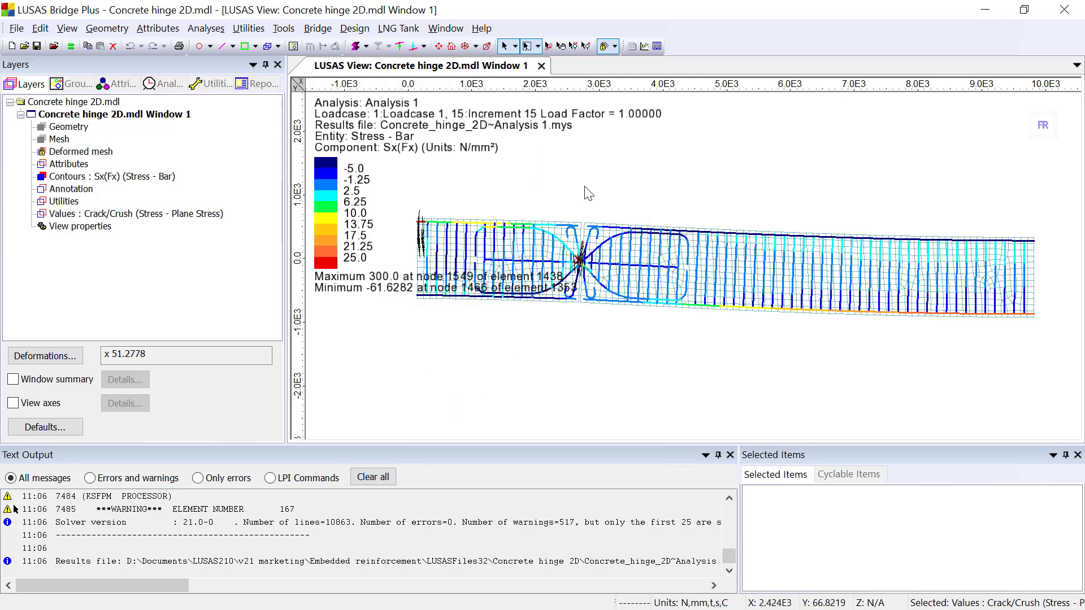
pyautogui.click(585, 46)
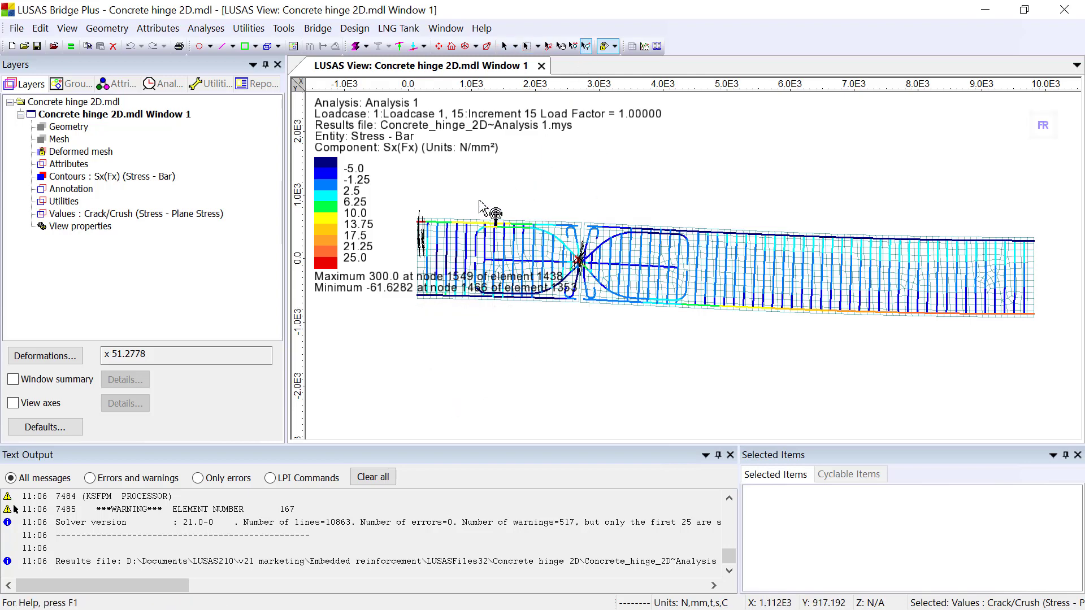
pyautogui.moveTo(494, 203); pyautogui.dragTo(678, 322)
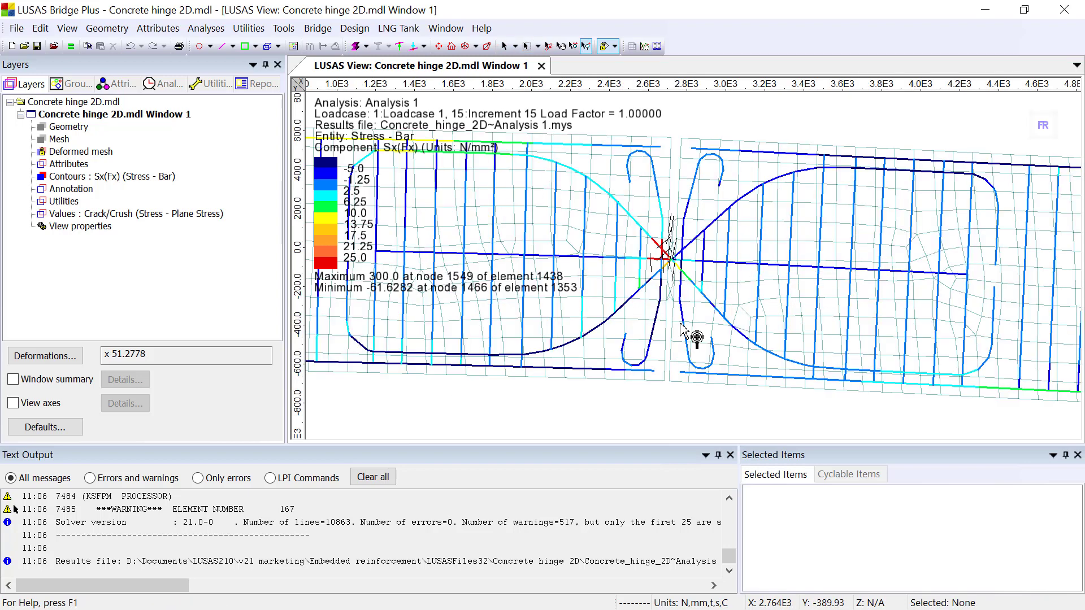
pyautogui.click(504, 46)
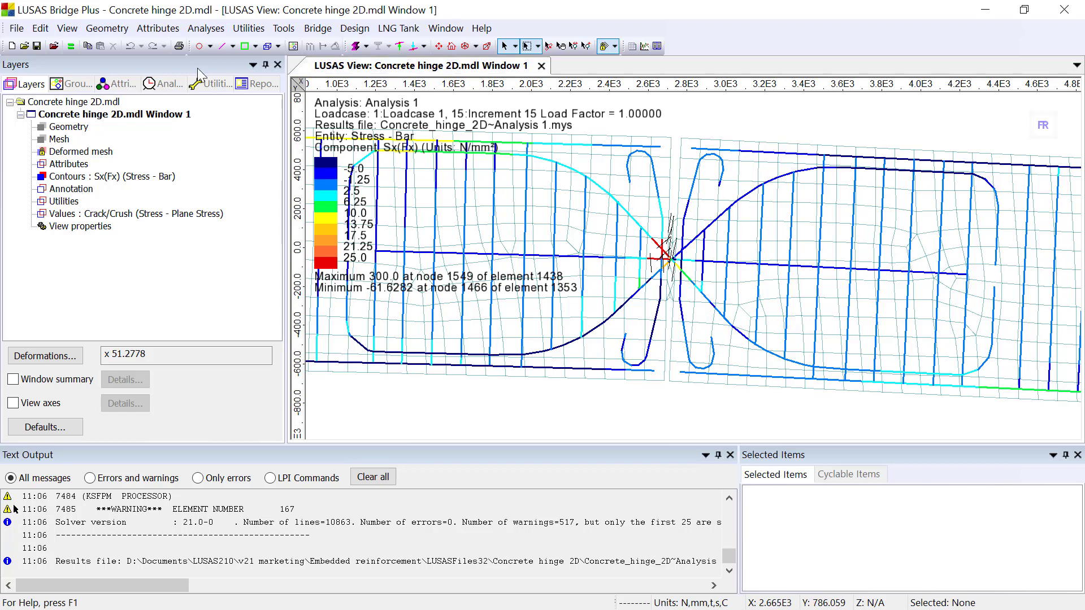
# Open the model file Half joint model 3D.mdl from the Embedded reinforcement folder
pyautogui.click(17, 28)
pyautogui.click(34, 60)
pyautogui.click(473, 233)
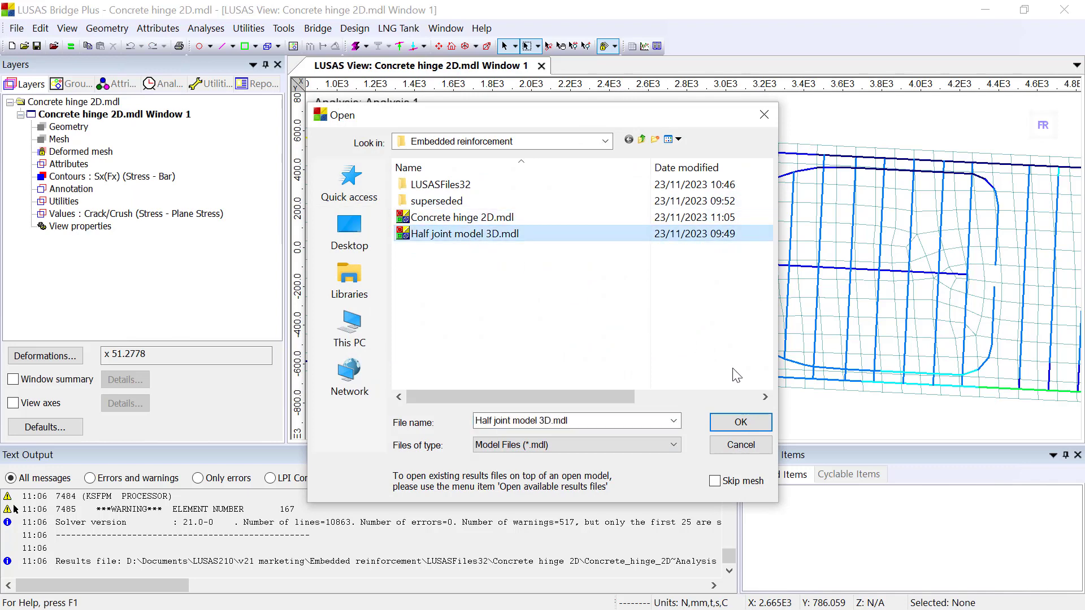
pyautogui.click(743, 423)
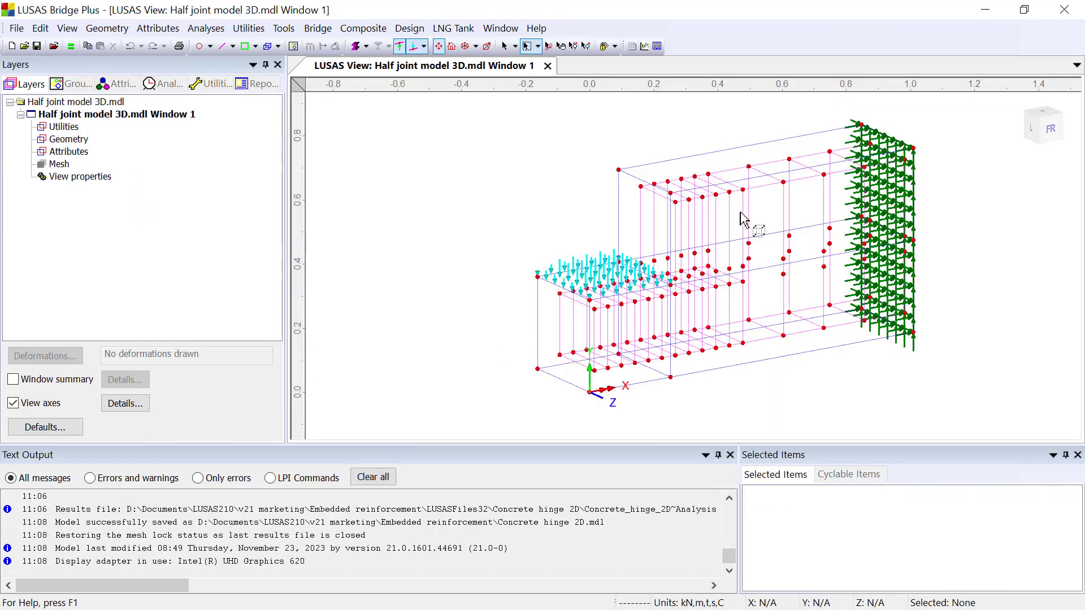
# Select volumes of the half joint to inspect how the concrete is modelled, and clear the selection
pyautogui.click(764, 252)
pyautogui.click(776, 313)
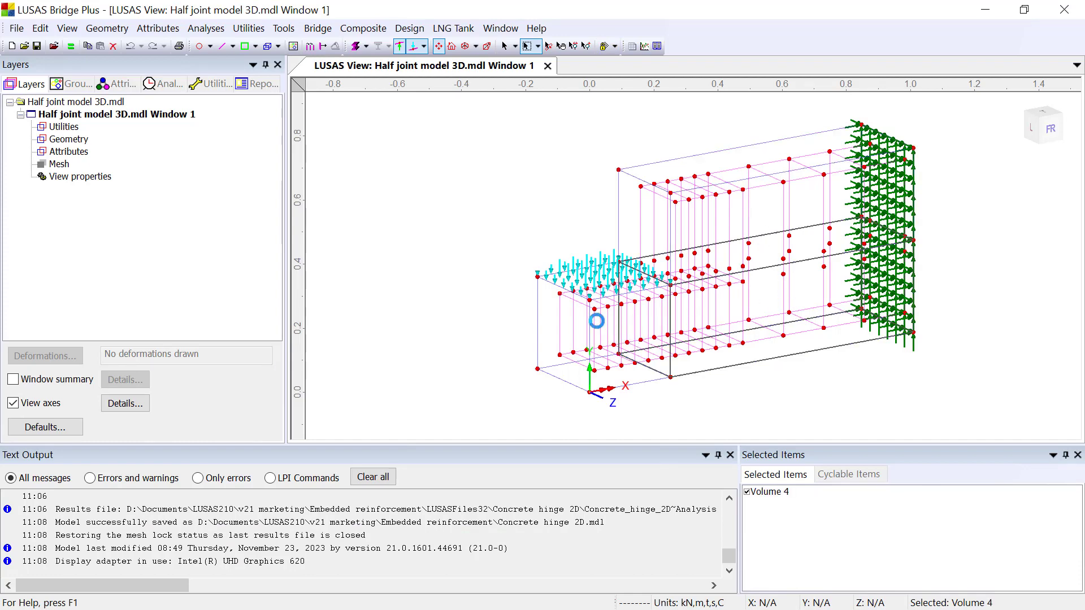
pyautogui.click(595, 315)
pyautogui.click(509, 210)
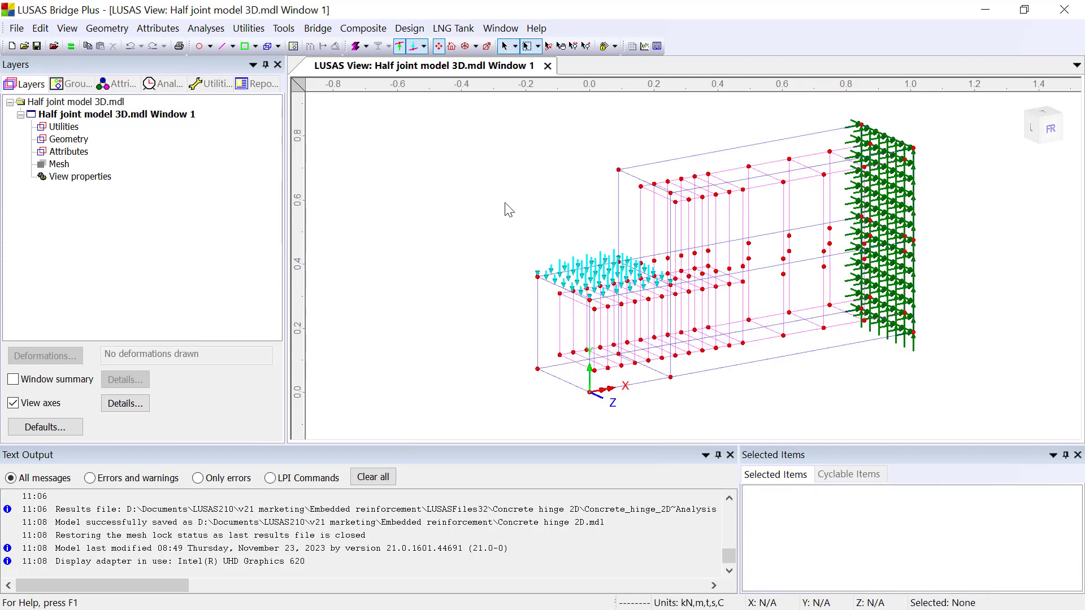
# Inspect the lines assigned the Reinforcing bar mesh, clear the selection and display the bars with their fleshed cross-sections
pyautogui.click(120, 84)
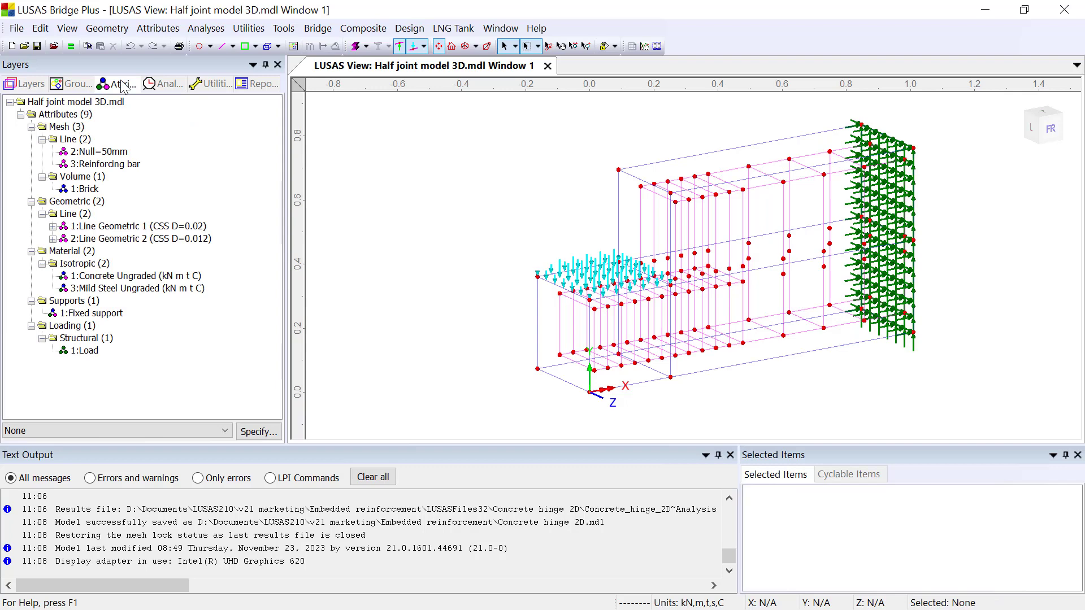
pyautogui.rightClick(105, 164)
pyautogui.click(191, 281)
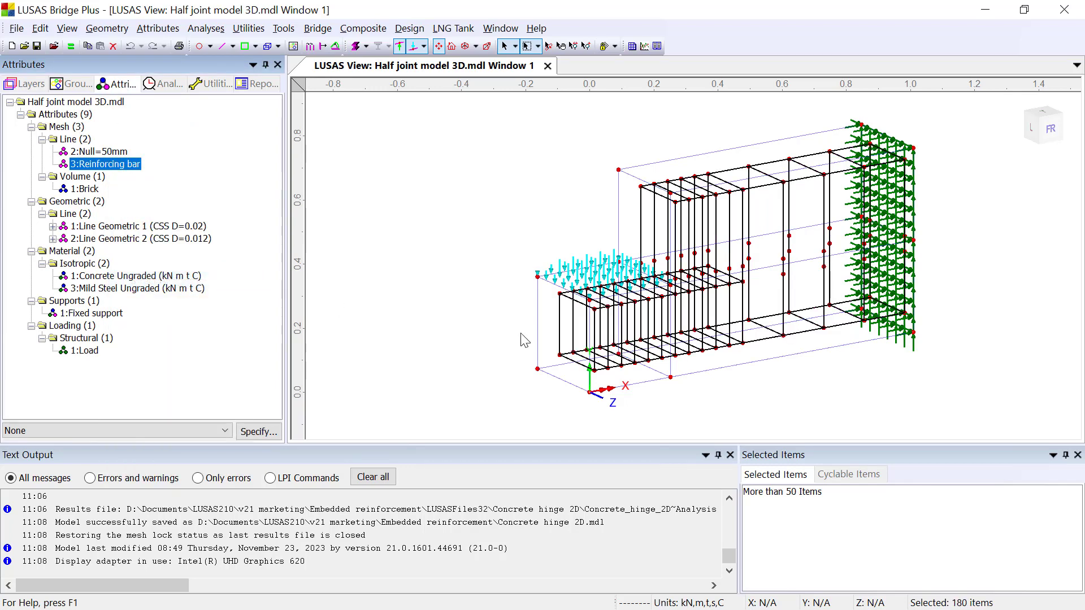
pyautogui.click(392, 120)
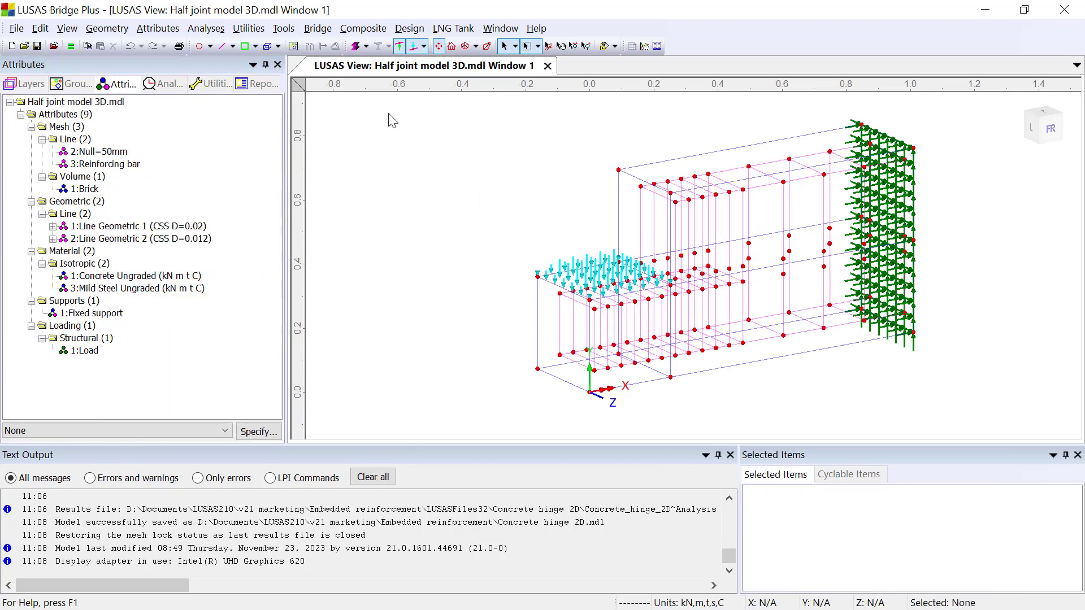
pyautogui.click(355, 46)
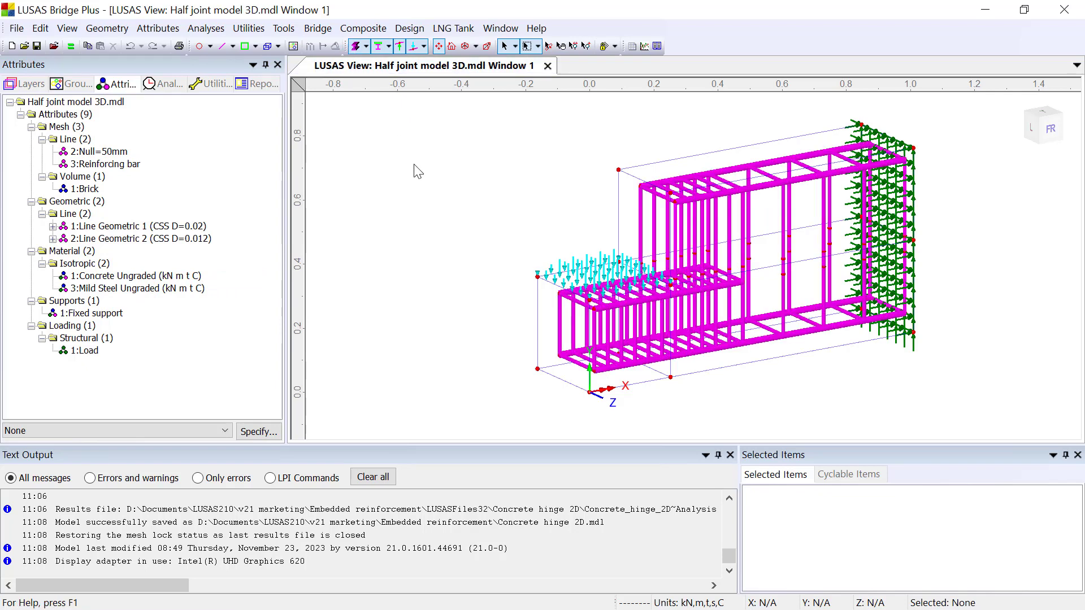